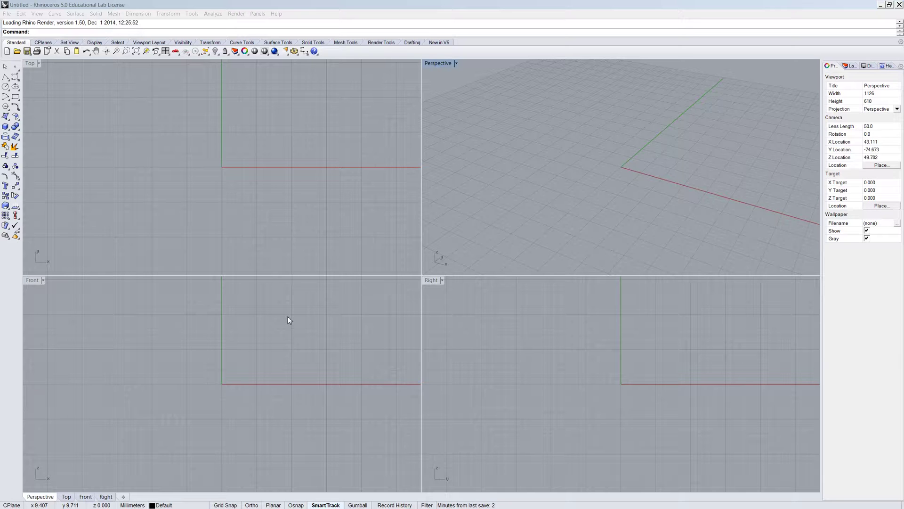
Create a solid box about 12 mm high beside the origin in the Perspective view
{"action": "left_click", "coordinate": [40, 37]}
{"action": "type", "text": "box"}
{"action": "key", "text": "Return"}
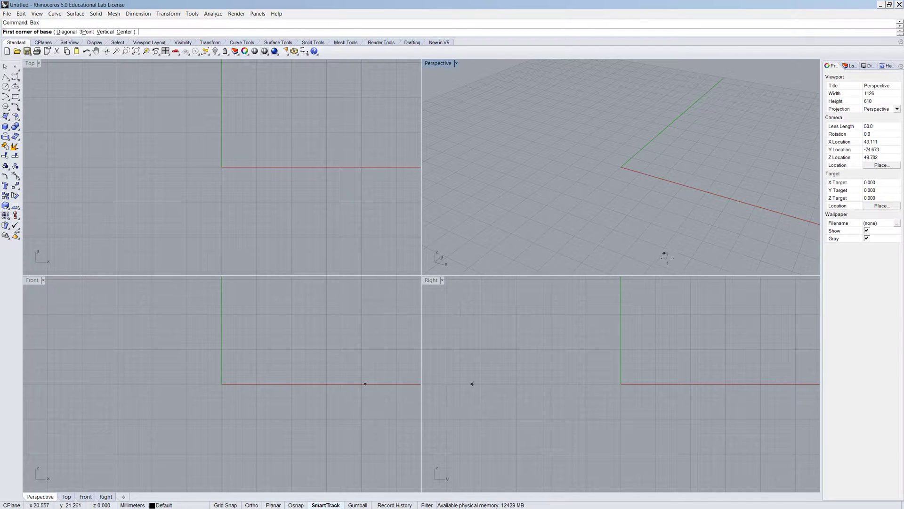
{"action": "left_click", "coordinate": [628, 188]}
{"action": "left_click", "coordinate": [763, 149]}
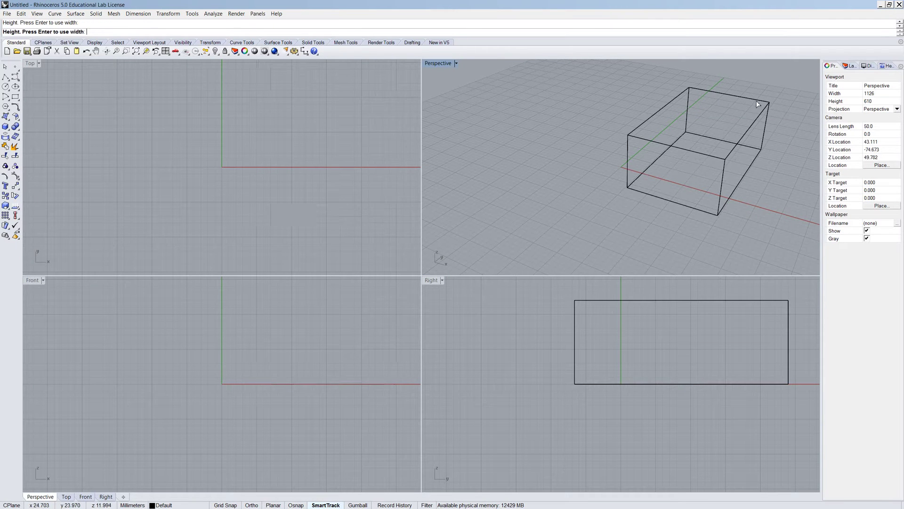
{"action": "left_click", "coordinate": [757, 102]}
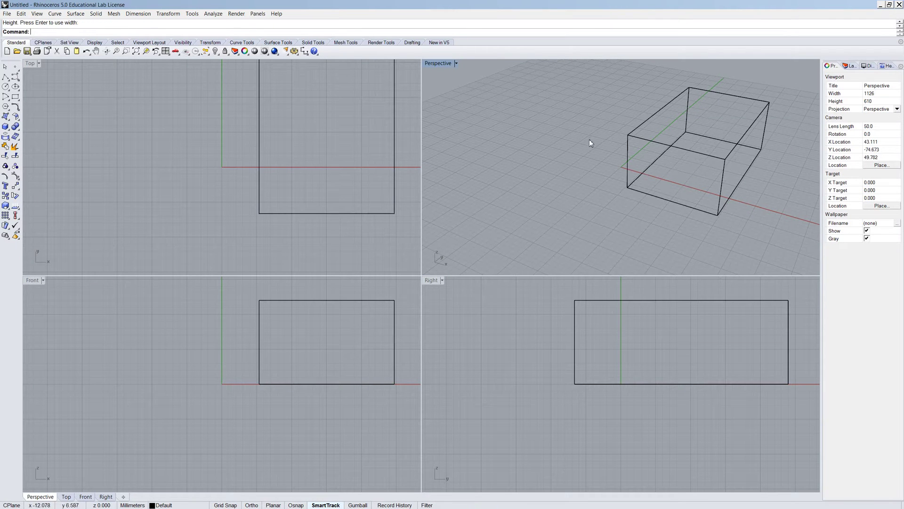
Draw a straight diagonal line on the ground plane beside the box in the Perspective view
{"action": "type", "text": "line"}
{"action": "key", "text": "Return"}
{"action": "left_click", "coordinate": [481, 164]}
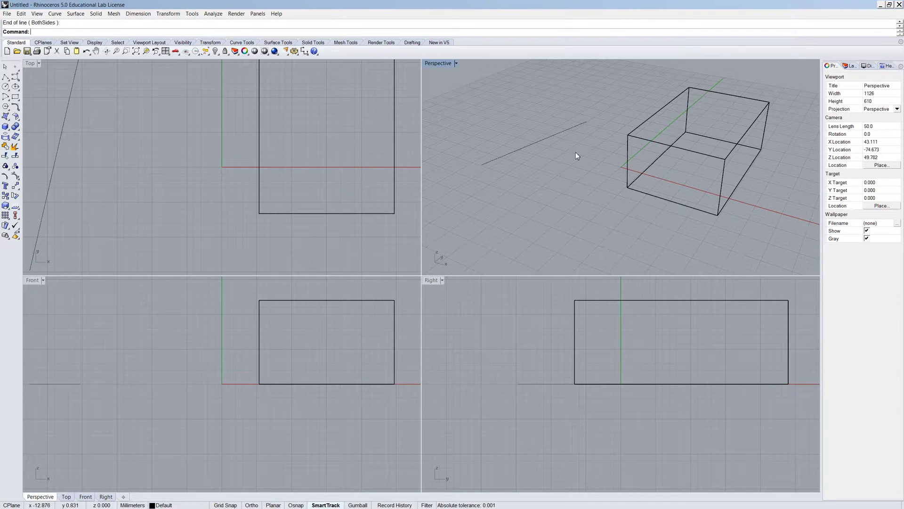
Draw an open arched degree-3 curve on the ground plane in front of the straight line
{"action": "type", "text": "curve"}
{"action": "key", "text": "Return"}
{"action": "left_click", "coordinate": [472, 230]}
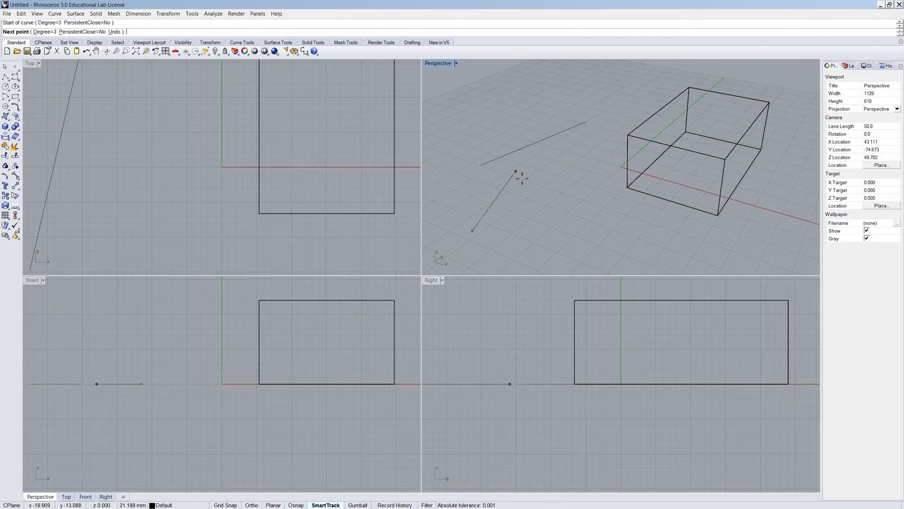
{"action": "left_click", "coordinate": [521, 178]}
{"action": "left_click", "coordinate": [617, 227]}
{"action": "key", "text": "Return"}
Draw an open zigzag polyline with six points between the straight line and the arched curve
{"action": "type", "text": "PO"}
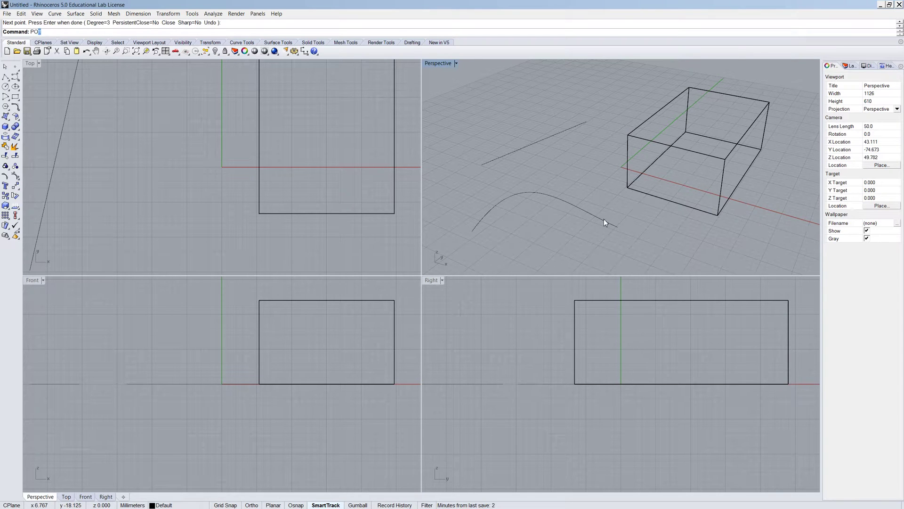
{"action": "type", "text": "ly"}
{"action": "key", "text": "Return"}
{"action": "left_click", "coordinate": [454, 209]}
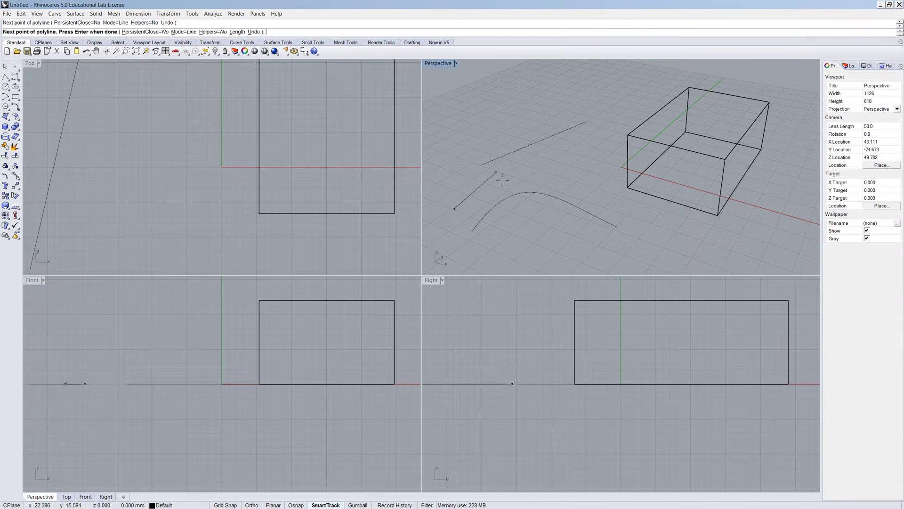
{"action": "left_click", "coordinate": [496, 173]}
{"action": "left_click", "coordinate": [532, 187]}
{"action": "left_click", "coordinate": [565, 157]}
{"action": "left_click", "coordinate": [595, 169]}
{"action": "left_click", "coordinate": [615, 137]}
{"action": "key", "text": "Return"}
Create a mesh box with 10 faces in each direction behind the straight line
{"action": "type", "text": "M"}
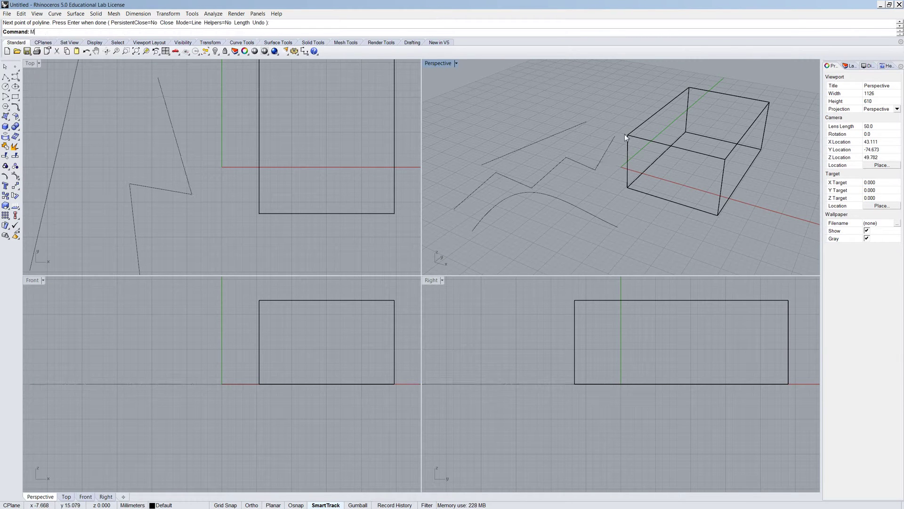
{"action": "type", "text": "eshBox"}
{"action": "key", "text": "Return"}
{"action": "scroll", "coordinate": [528, 137], "scroll_direction": "down", "scroll_amount": 2}
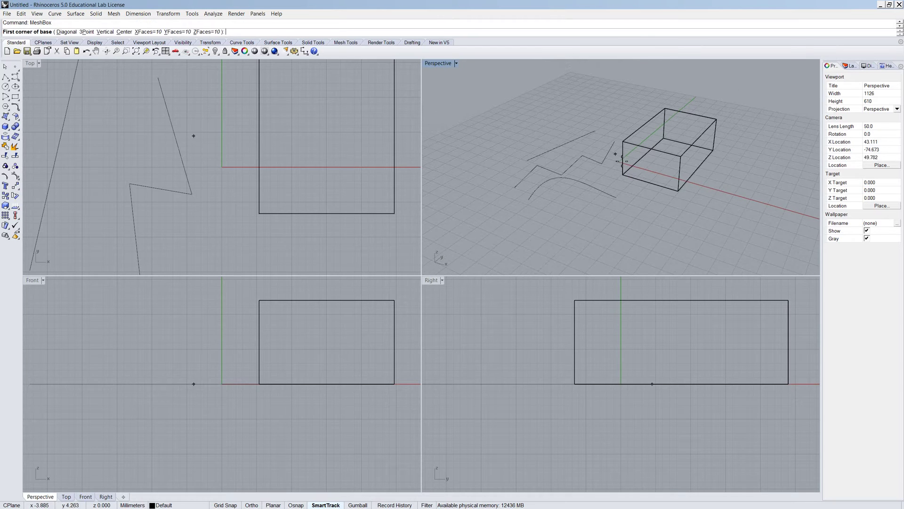
{"action": "left_click", "coordinate": [528, 137]}
{"action": "left_click", "coordinate": [612, 98]}
{"action": "left_click", "coordinate": [627, 73]}
{"action": "scroll", "coordinate": [597, 258], "scroll_direction": "down", "scroll_amount": 2}
{"action": "scroll", "coordinate": [530, 202], "scroll_direction": "up", "scroll_amount": 2}
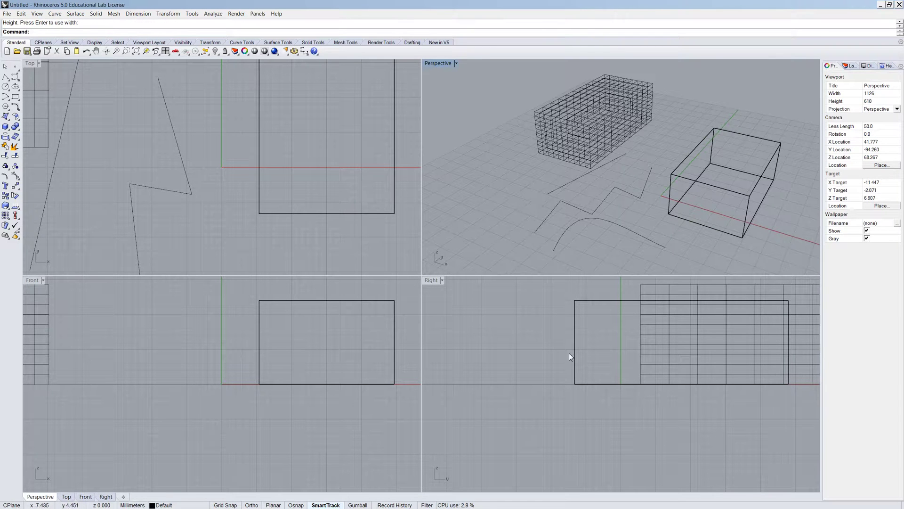
Create a rectangular plane surface on the ground beside the mesh box, on the side away from the solid box
{"action": "type", "text": "plane"}
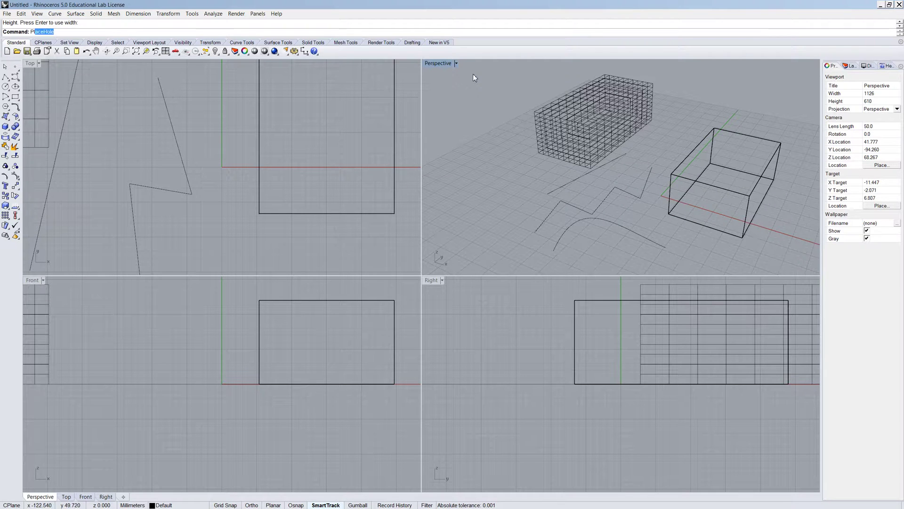
{"action": "key", "text": "Return"}
{"action": "left_click", "coordinate": [469, 145]}
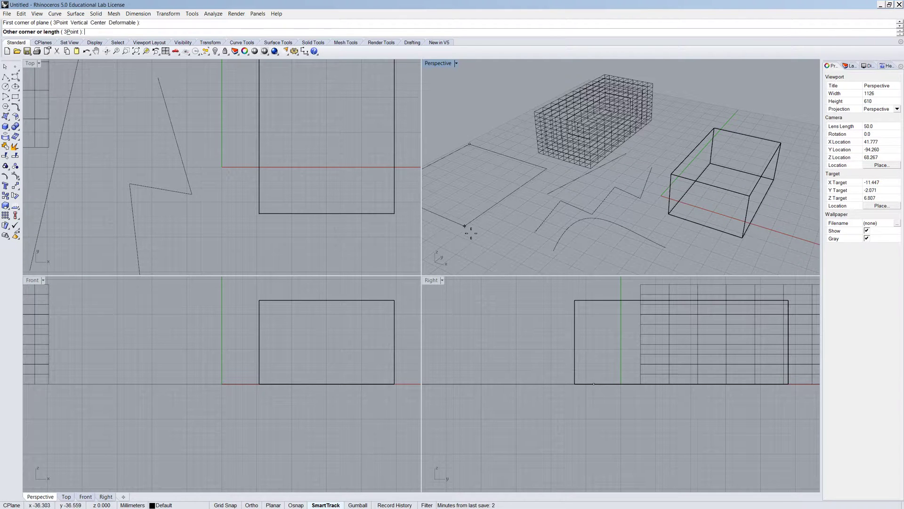
{"action": "left_click", "coordinate": [466, 224]}
{"action": "scroll", "coordinate": [546, 207], "scroll_direction": "down", "scroll_amount": 4}
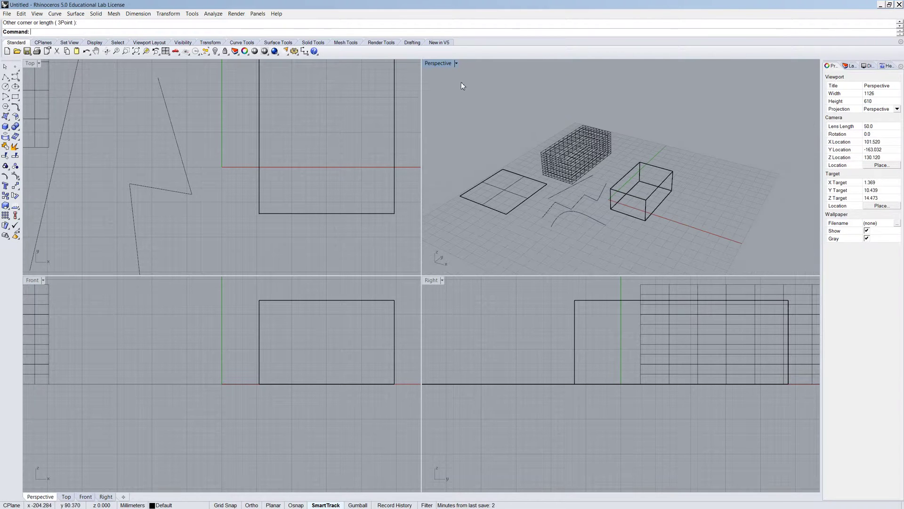
Set the Perspective viewport to Shaded display and maximize it
{"action": "left_click", "coordinate": [456, 63]}
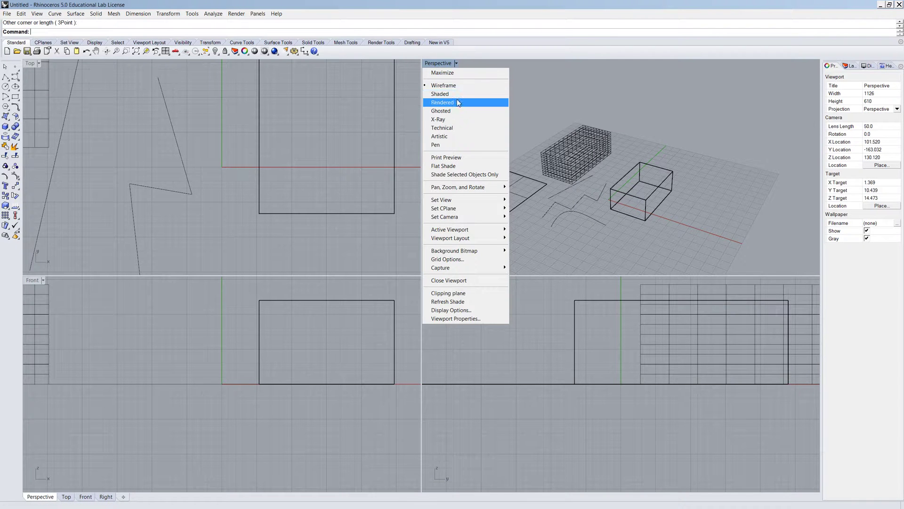
{"action": "left_click", "coordinate": [446, 95]}
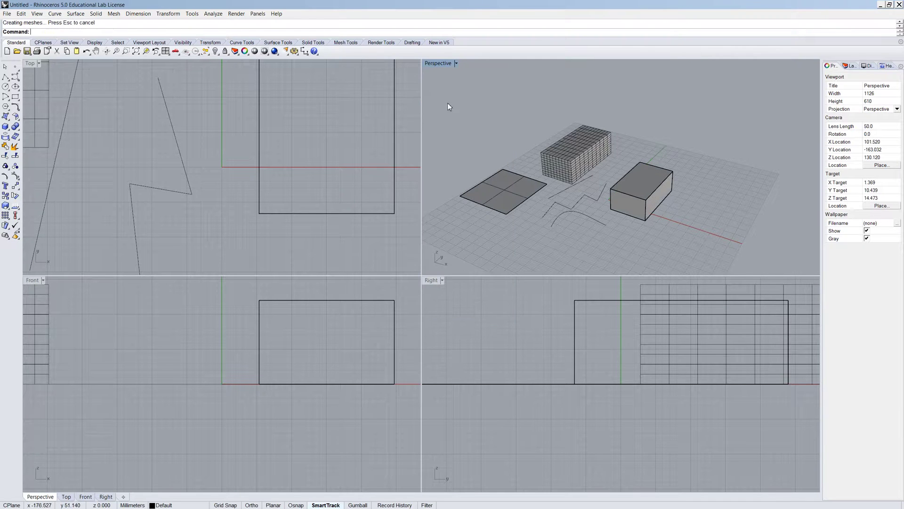
{"action": "double_click", "coordinate": [445, 65]}
Examine the solid box, the arched curve and the zigzag polyline by selecting each in turn
{"action": "left_click", "coordinate": [462, 343]}
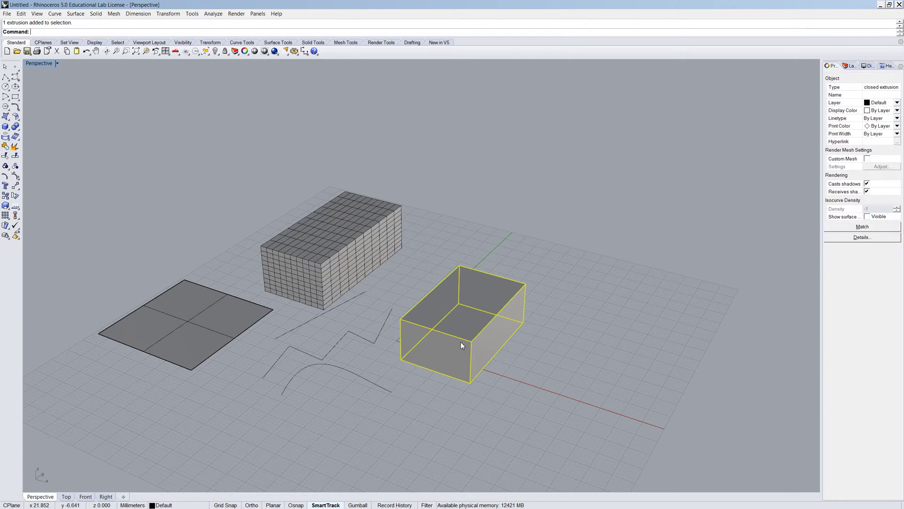
{"action": "left_click", "coordinate": [346, 370]}
{"action": "scroll", "coordinate": [290, 417], "scroll_direction": "up", "scroll_amount": 3}
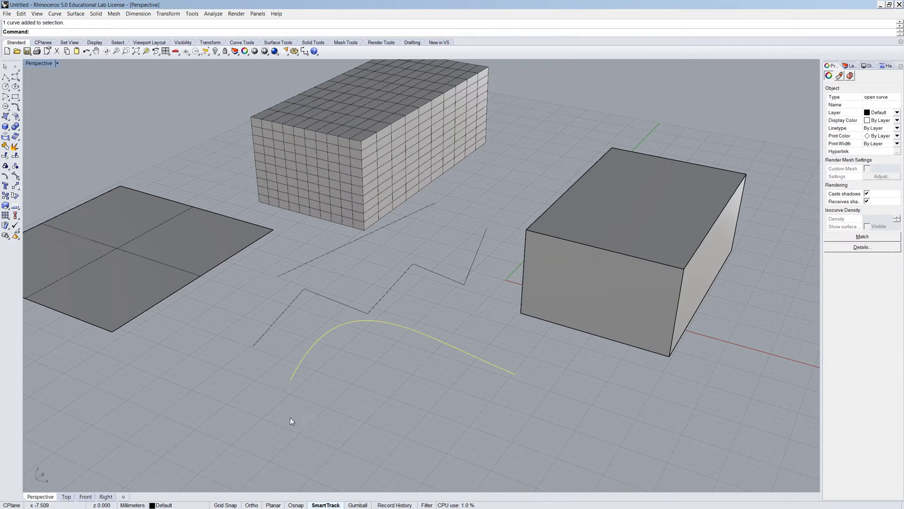
{"action": "left_click", "coordinate": [383, 295]}
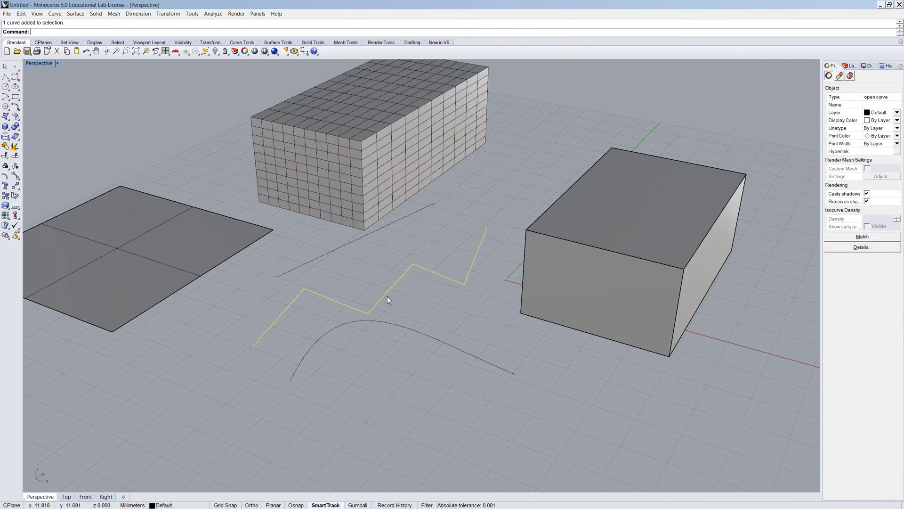
Move the straight line 10 mm toward the zigzag polyline with Vertical set to No
{"action": "left_click", "coordinate": [329, 253]}
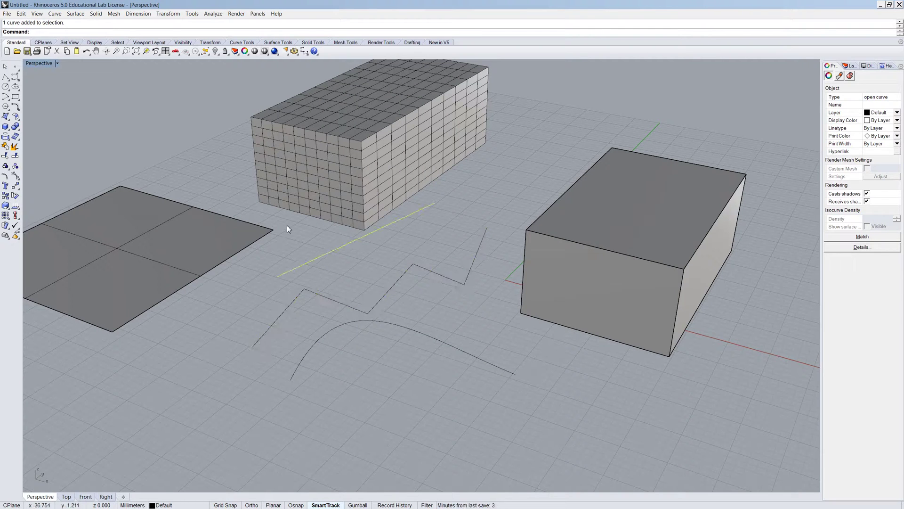
{"action": "scroll", "coordinate": [558, 436], "scroll_direction": "down", "scroll_amount": 5}
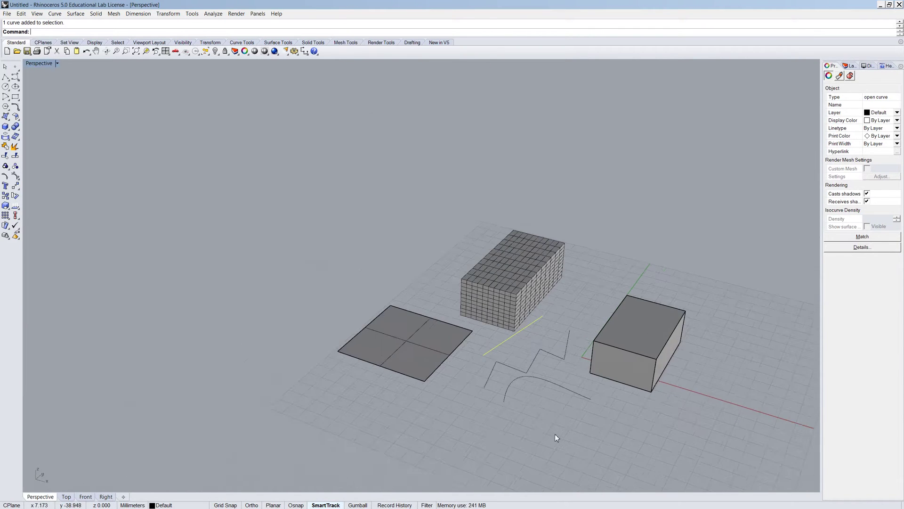
{"action": "scroll", "coordinate": [555, 434], "scroll_direction": "up", "scroll_amount": 2}
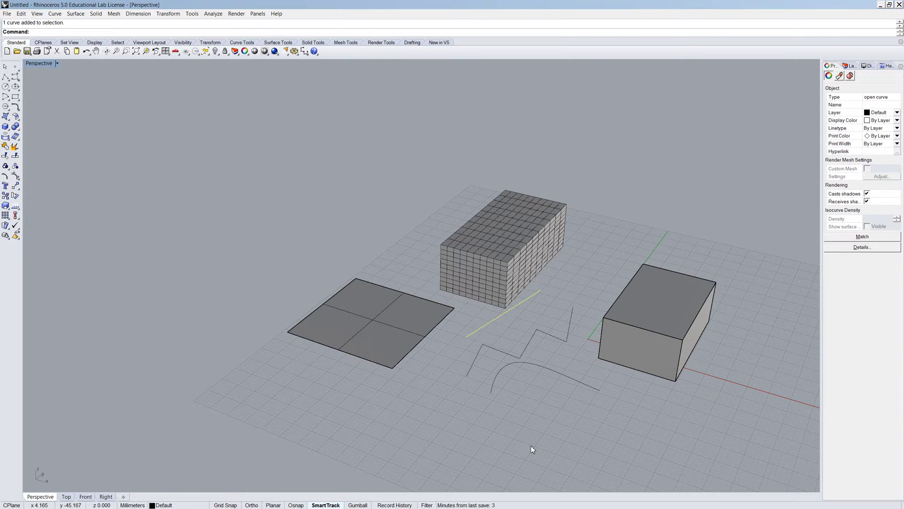
{"action": "type", "text": "move"}
{"action": "key", "text": "Return"}
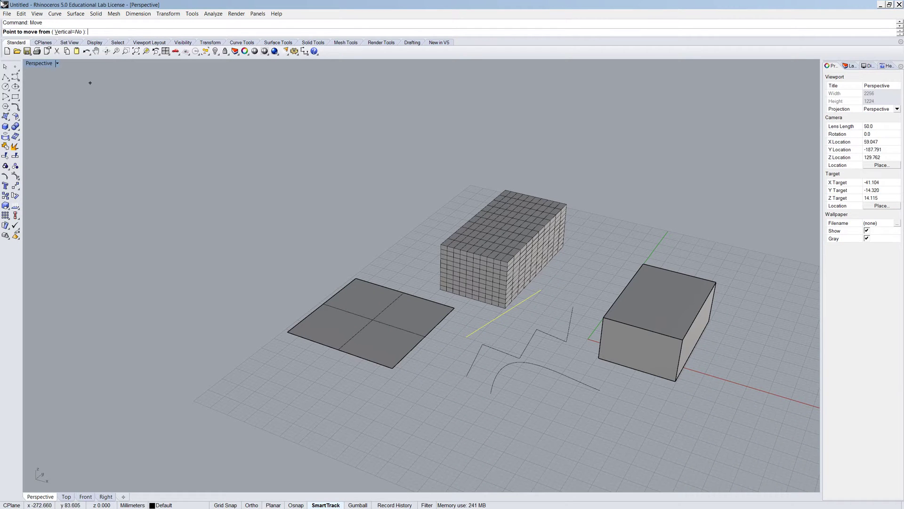
{"action": "scroll", "coordinate": [487, 317], "scroll_direction": "up", "scroll_amount": 5}
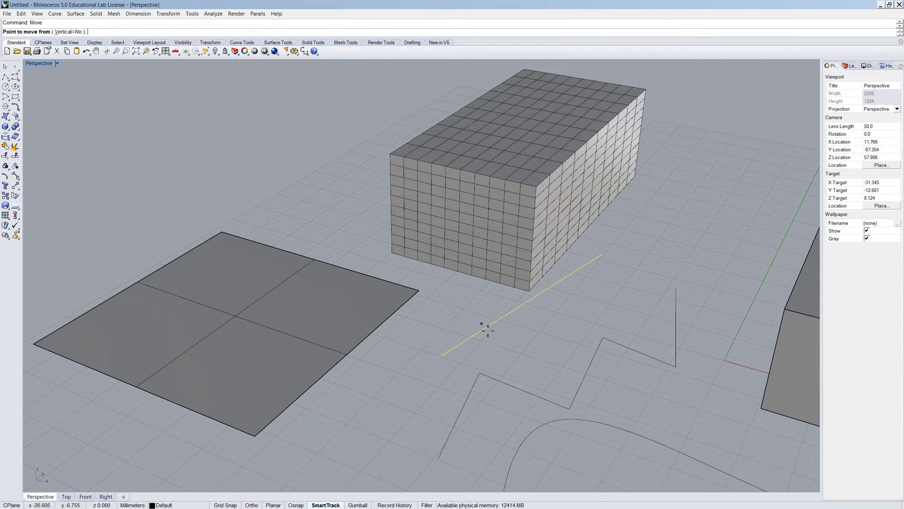
{"action": "left_click", "coordinate": [475, 319]}
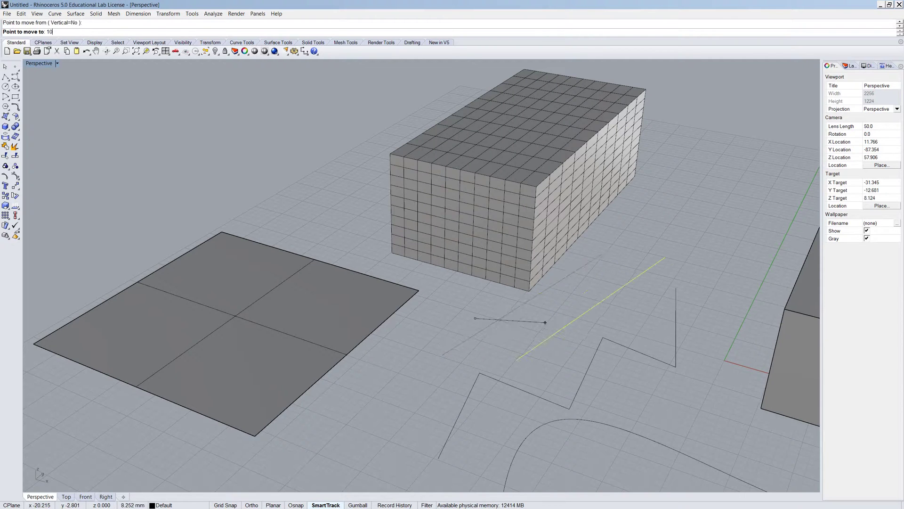
{"action": "type", "text": "10"}
{"action": "key", "text": "Return"}
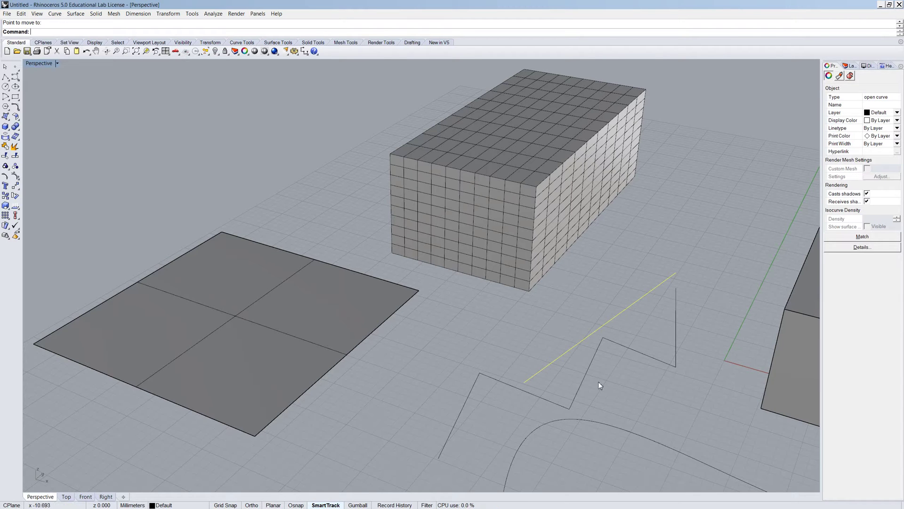
Rebuild the arched curve with a point count of 10 and degree 3, deleting the input curve
{"action": "left_click", "coordinate": [620, 429]}
{"action": "scroll", "coordinate": [573, 408], "scroll_direction": "down", "scroll_amount": 4}
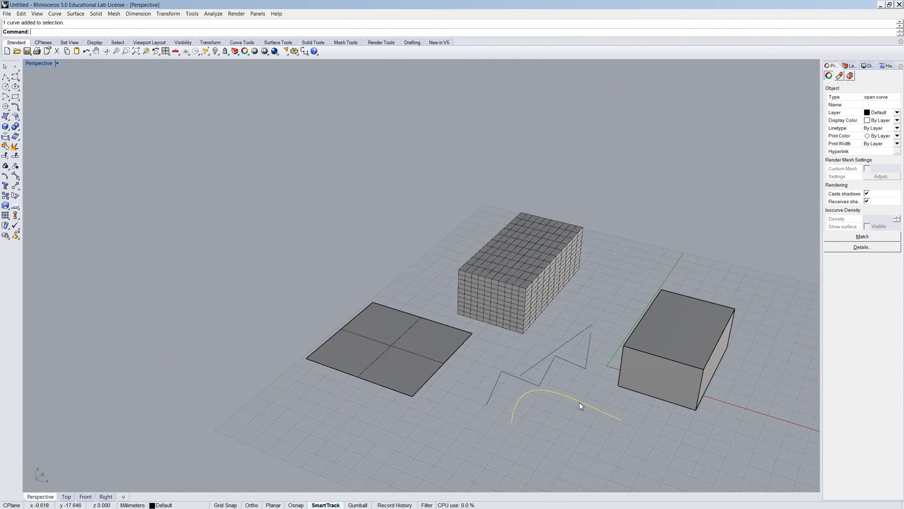
{"action": "type", "text": "Rebuild"}
{"action": "key", "text": "Return"}
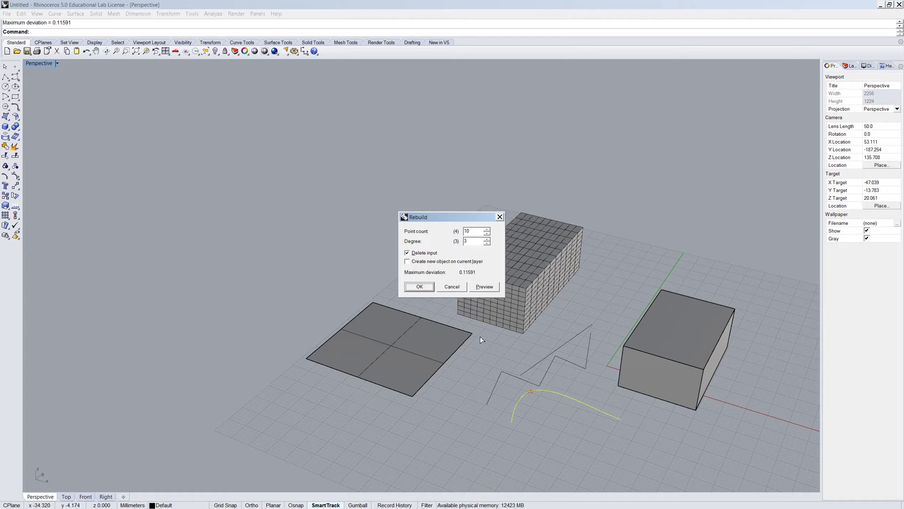
{"action": "key", "text": "Tab"}
{"action": "key", "text": "Tab"}
{"action": "left_click", "coordinate": [417, 286]}
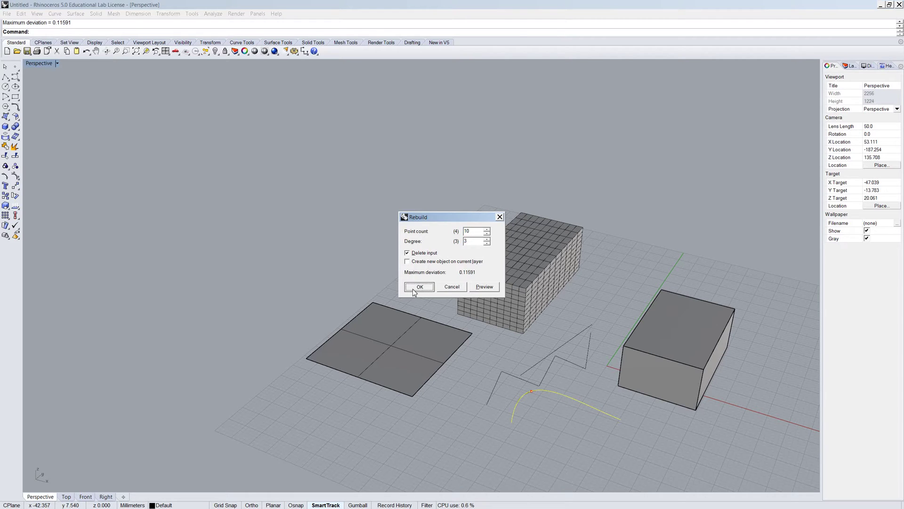
Turn on the control points of the rebuilt curve
{"action": "type", "text": "PointsOn"}
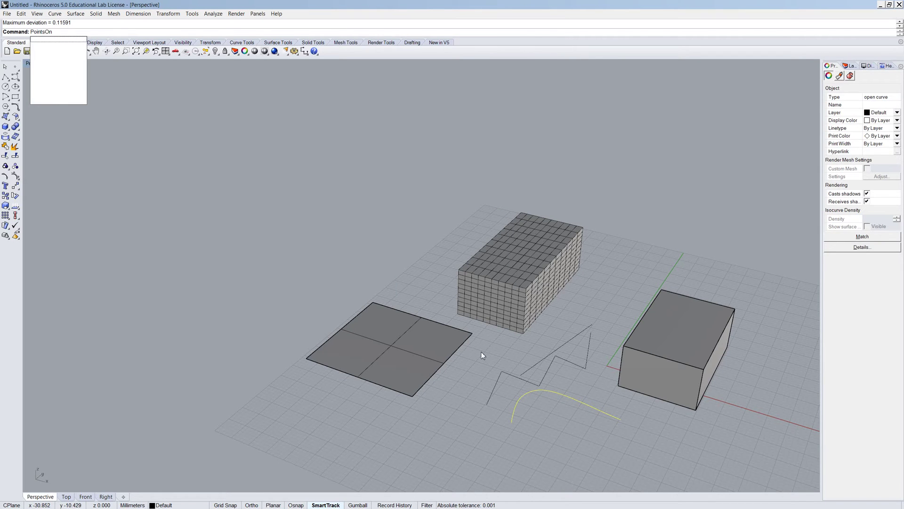
{"action": "key", "text": "Return"}
{"action": "scroll", "coordinate": [572, 408], "scroll_direction": "up", "scroll_amount": 5}
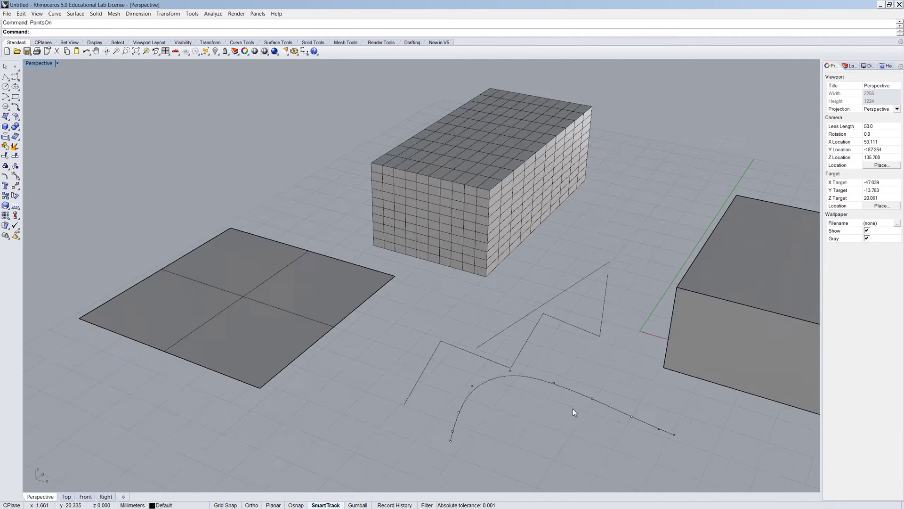
Move a control point near the middle of the curve upward with the Move option Vertical set to Yes
{"action": "left_click", "coordinate": [543, 367]}
{"action": "type", "text": "Move"}
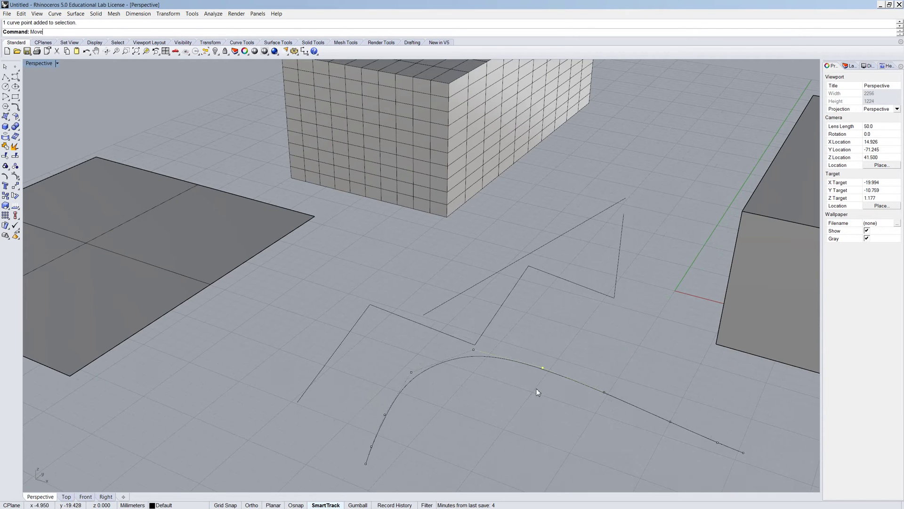
{"action": "key", "text": "Return"}
{"action": "left_click", "coordinate": [69, 32]}
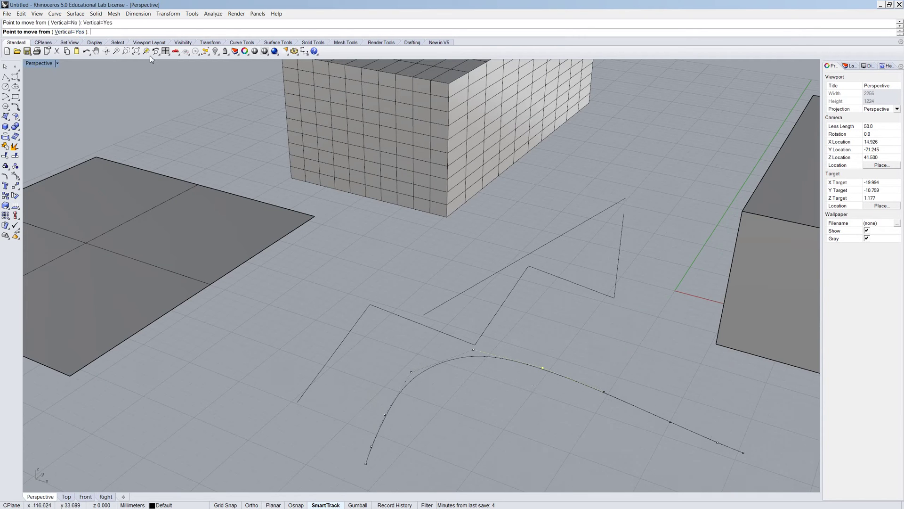
{"action": "left_click", "coordinate": [529, 415]}
{"action": "left_click", "coordinate": [528, 361]}
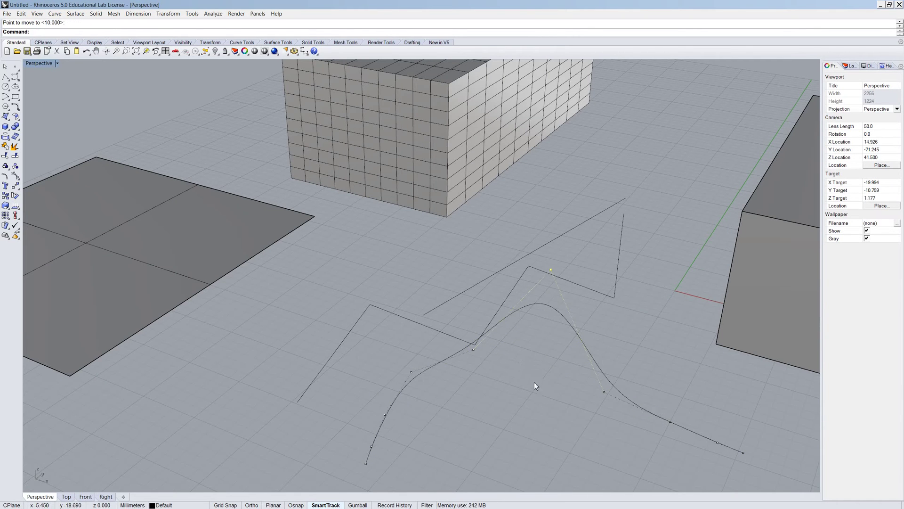
{"action": "scroll", "coordinate": [537, 388], "scroll_direction": "down", "scroll_amount": 6}
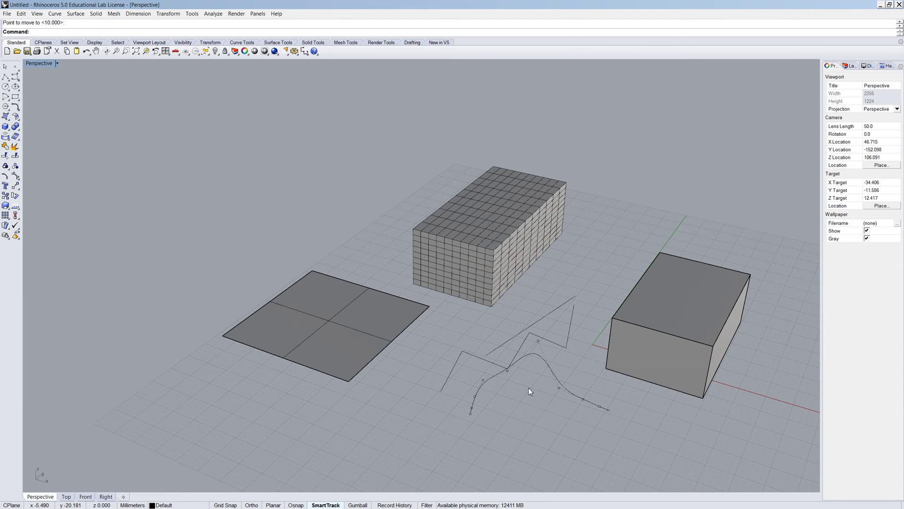